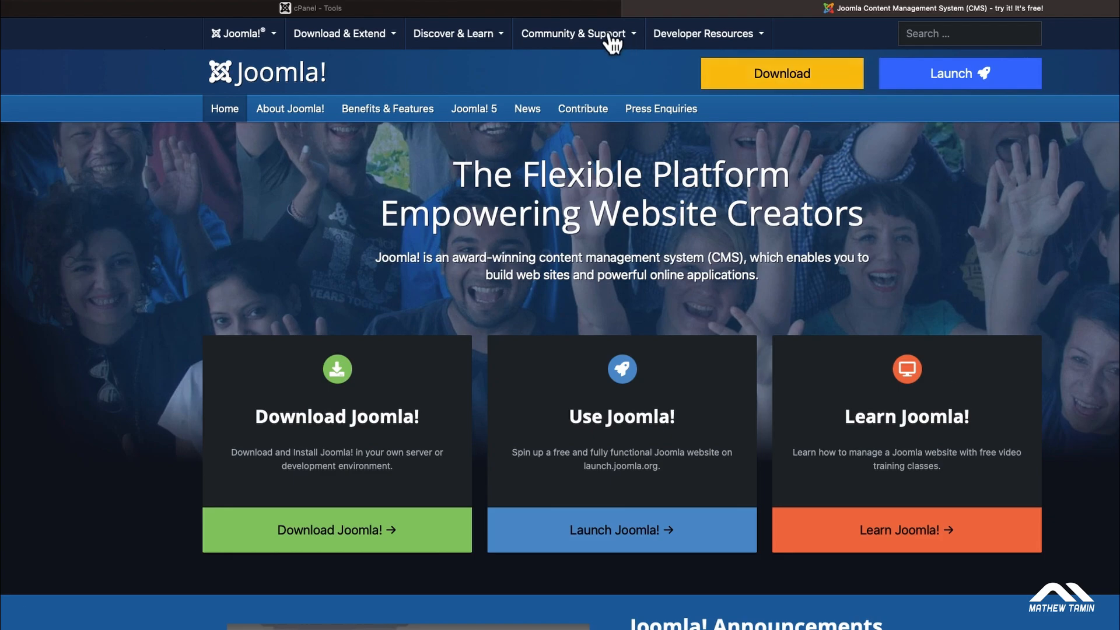
Switch to cPanel and open the Softaculous Apps Installer from the Software section
{"action": "left_click", "coordinate": [551, 11]}
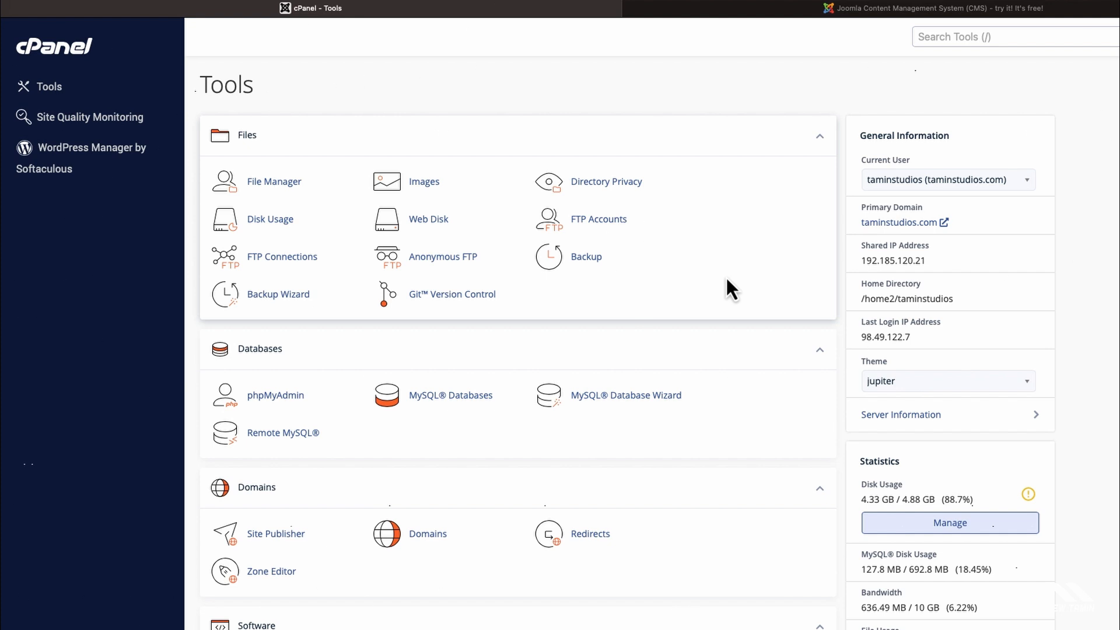
{"action": "scroll", "coordinate": [727, 280], "scroll_direction": "down", "scroll_amount": 5}
{"action": "scroll", "coordinate": [727, 279], "scroll_direction": "down", "scroll_amount": 2}
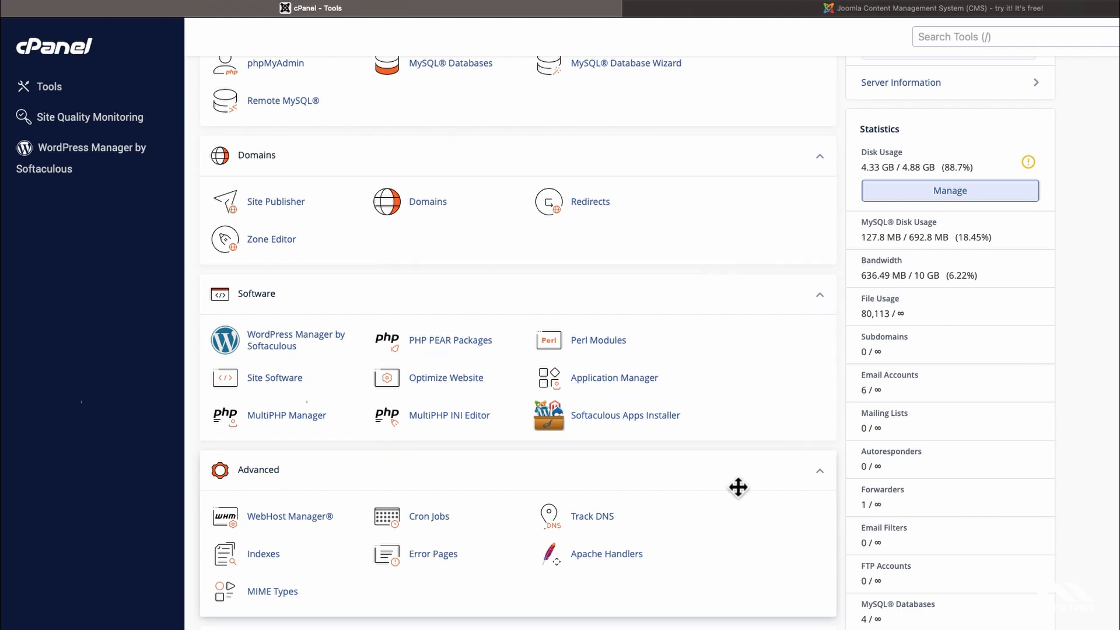
{"action": "scroll", "coordinate": [738, 487], "scroll_direction": "up", "scroll_amount": 6}
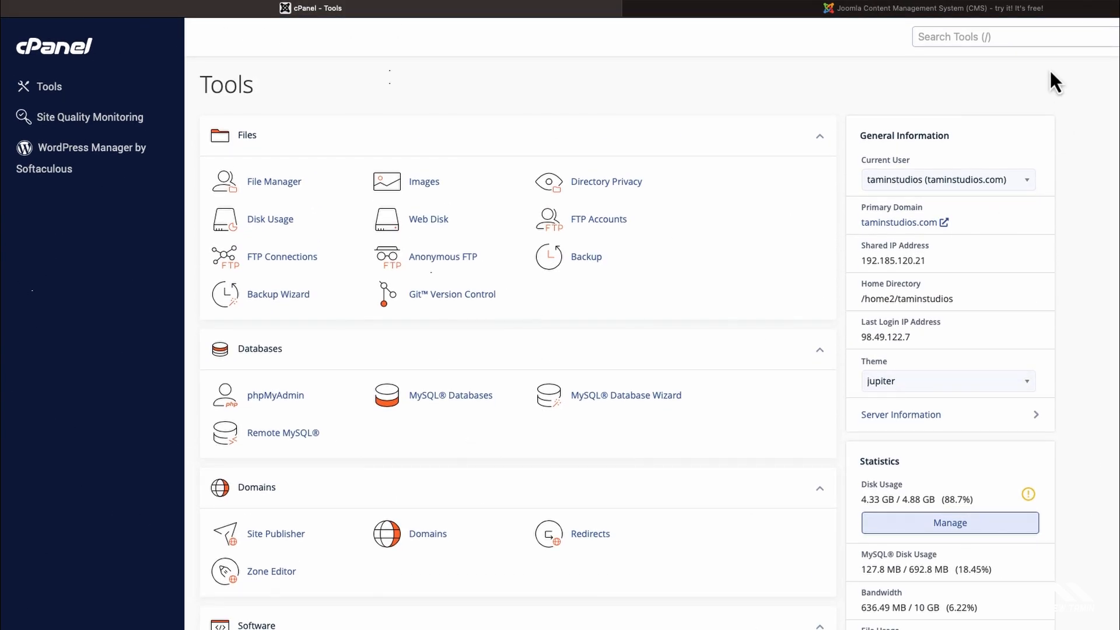
{"action": "scroll", "coordinate": [642, 350], "scroll_direction": "down", "scroll_amount": 6}
{"action": "scroll", "coordinate": [744, 315], "scroll_direction": "down", "scroll_amount": 1}
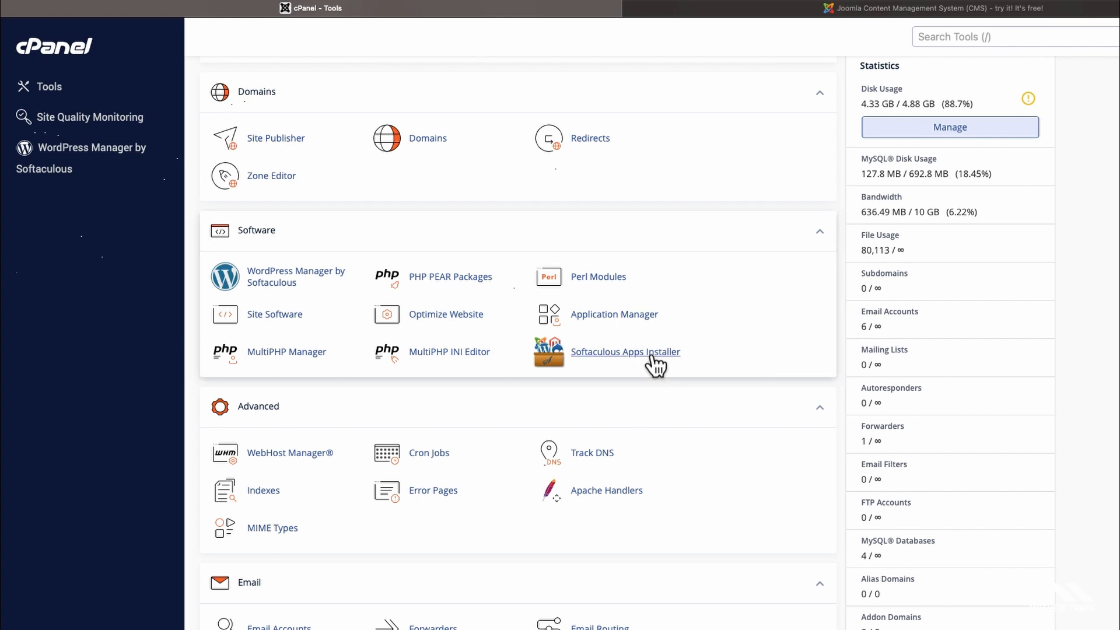
{"action": "scroll", "coordinate": [654, 367], "scroll_direction": "up", "scroll_amount": 7}
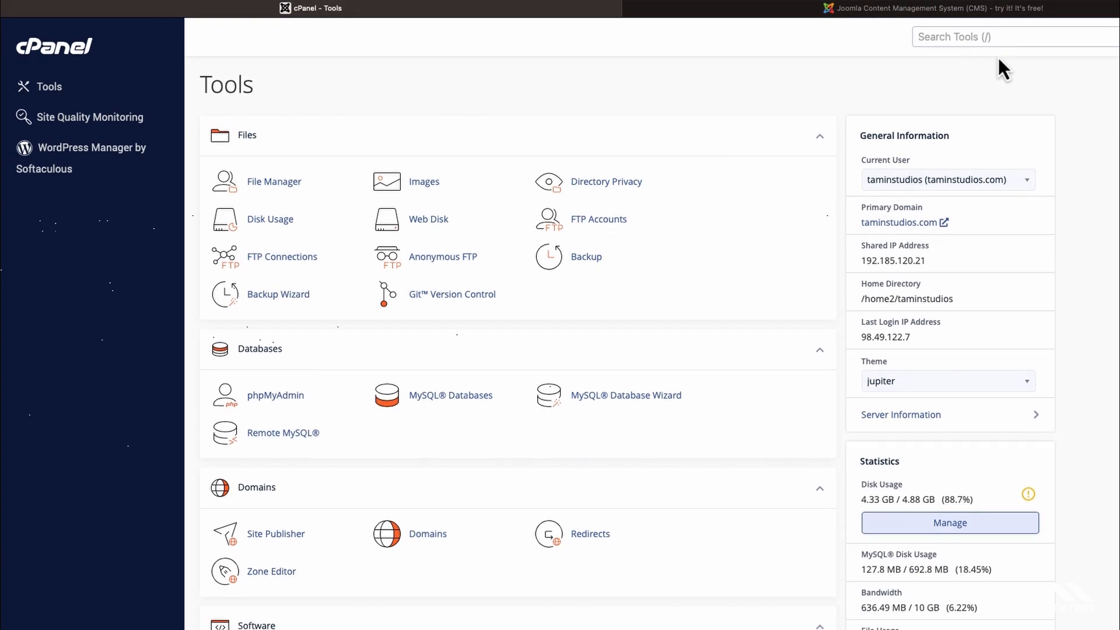
{"action": "scroll", "coordinate": [1110, 230], "scroll_direction": "down", "scroll_amount": 8}
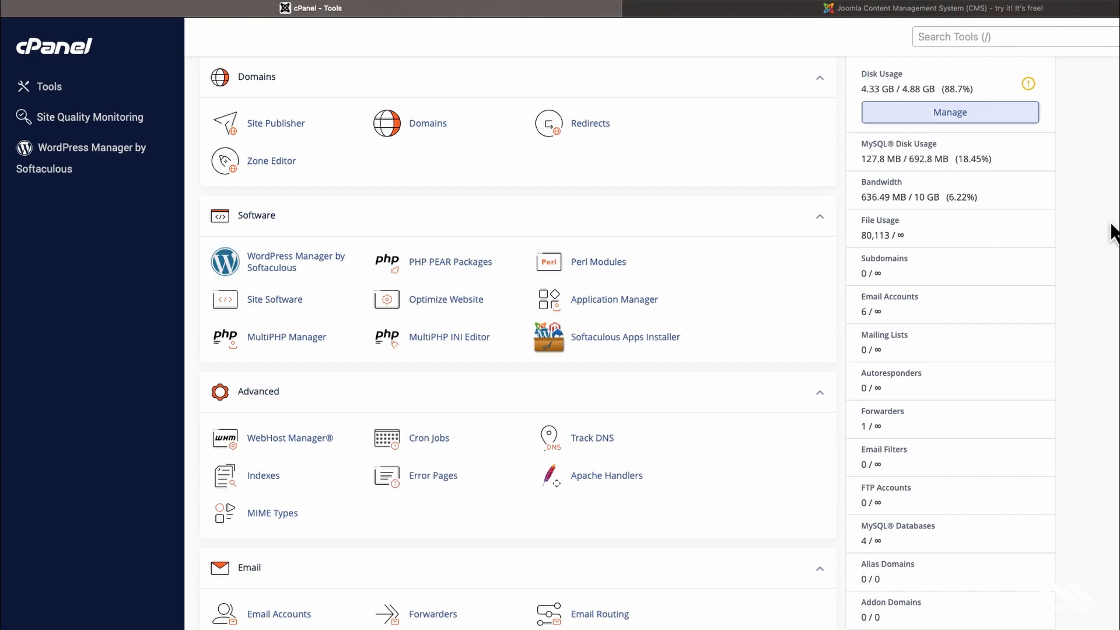
{"action": "left_click", "coordinate": [619, 314]}
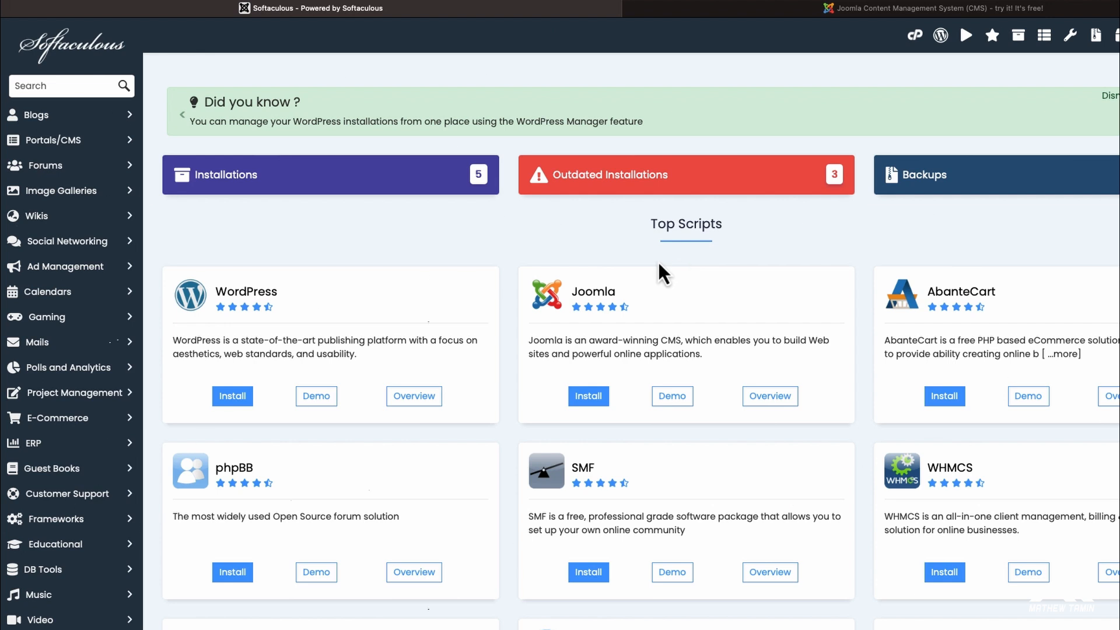
Start a Joomla installation on taminstudios.com and set its installation directory to easystore
{"action": "left_click", "coordinate": [594, 399]}
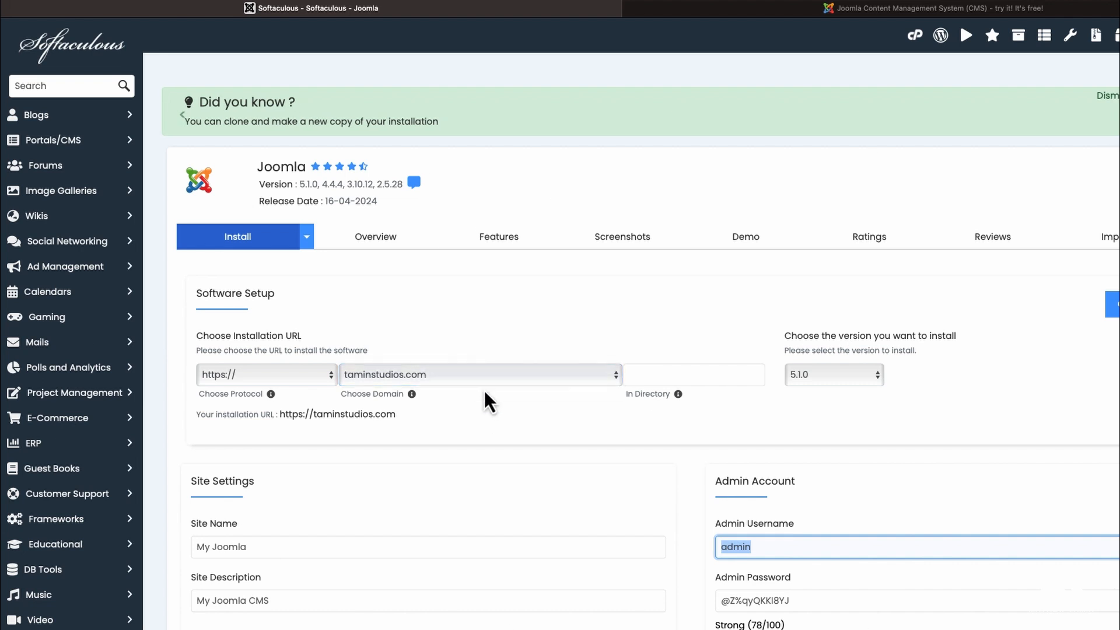
{"action": "left_click", "coordinate": [700, 375]}
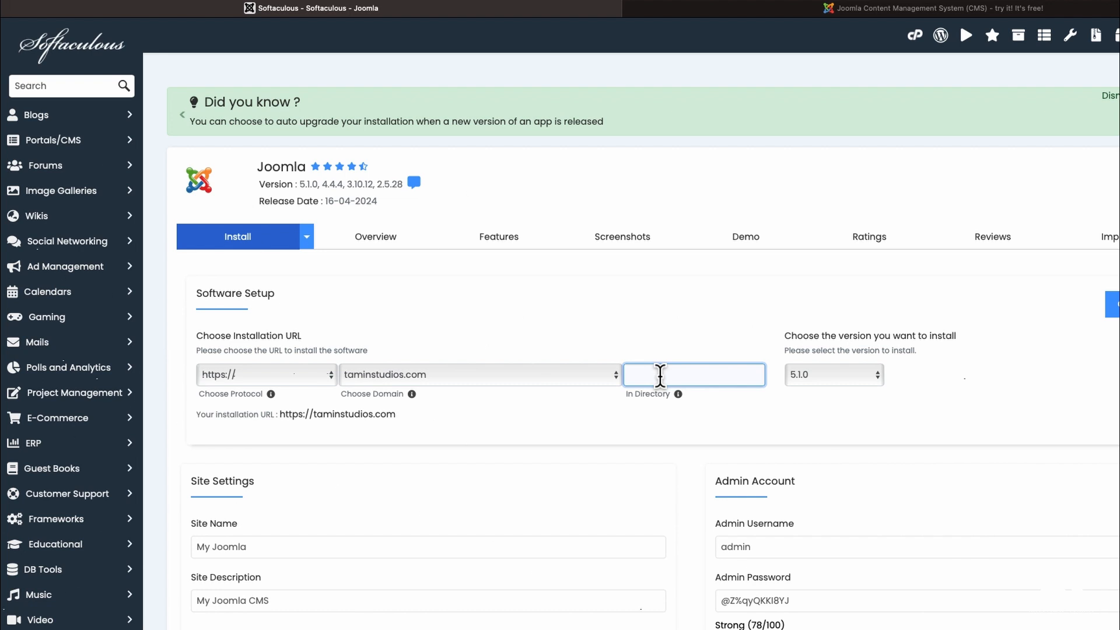
{"action": "type", "text": "easystore"}
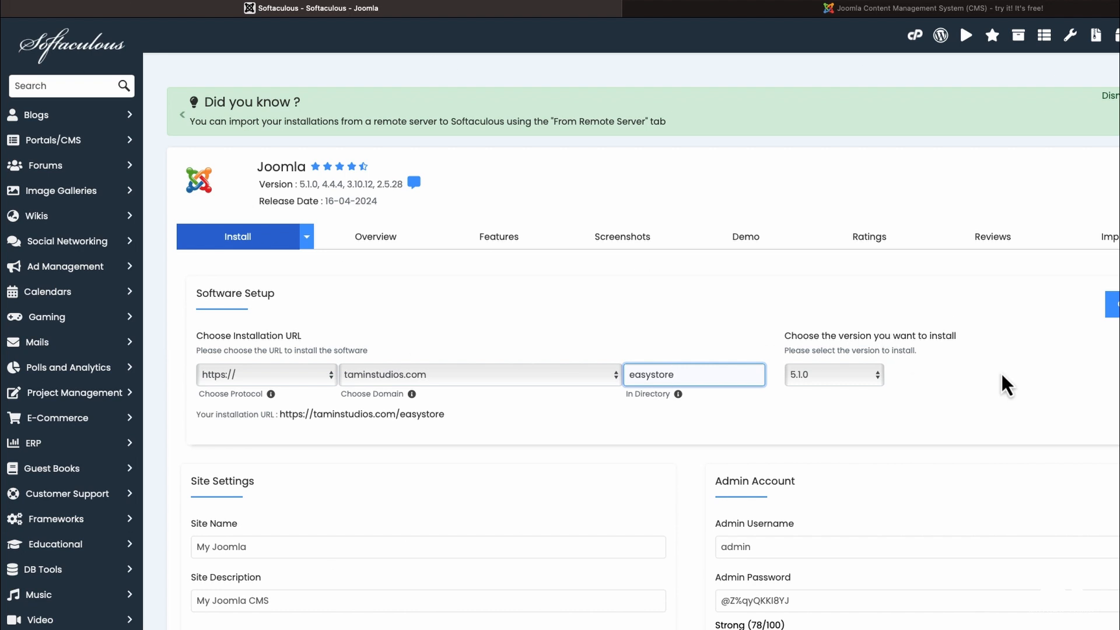
{"action": "scroll", "coordinate": [1001, 372], "scroll_direction": "down", "scroll_amount": 1}
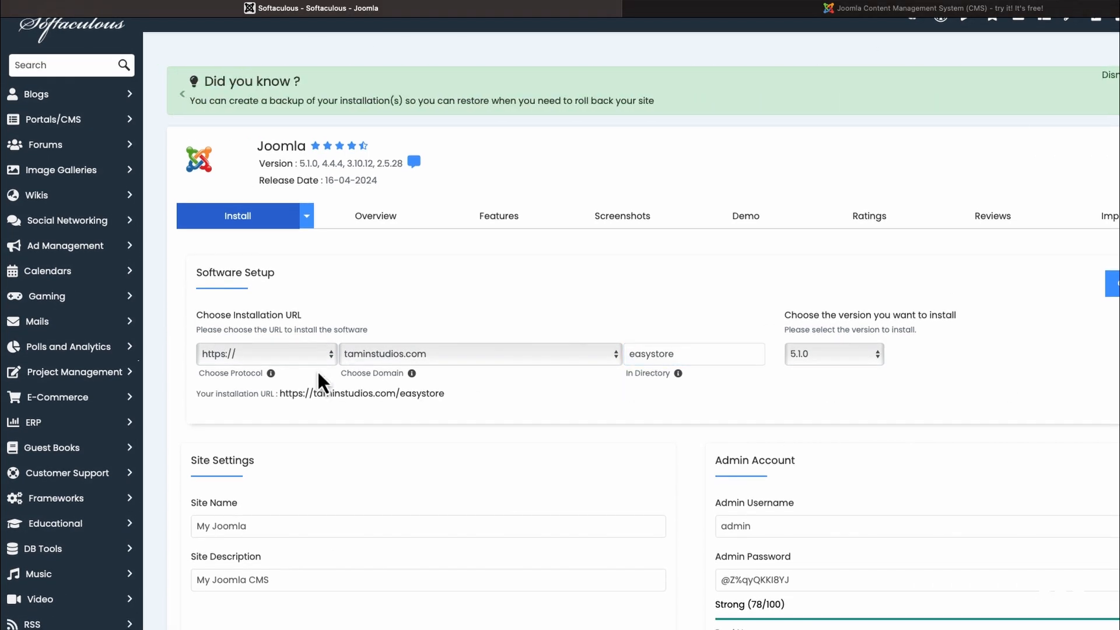
{"action": "left_click", "coordinate": [301, 359]}
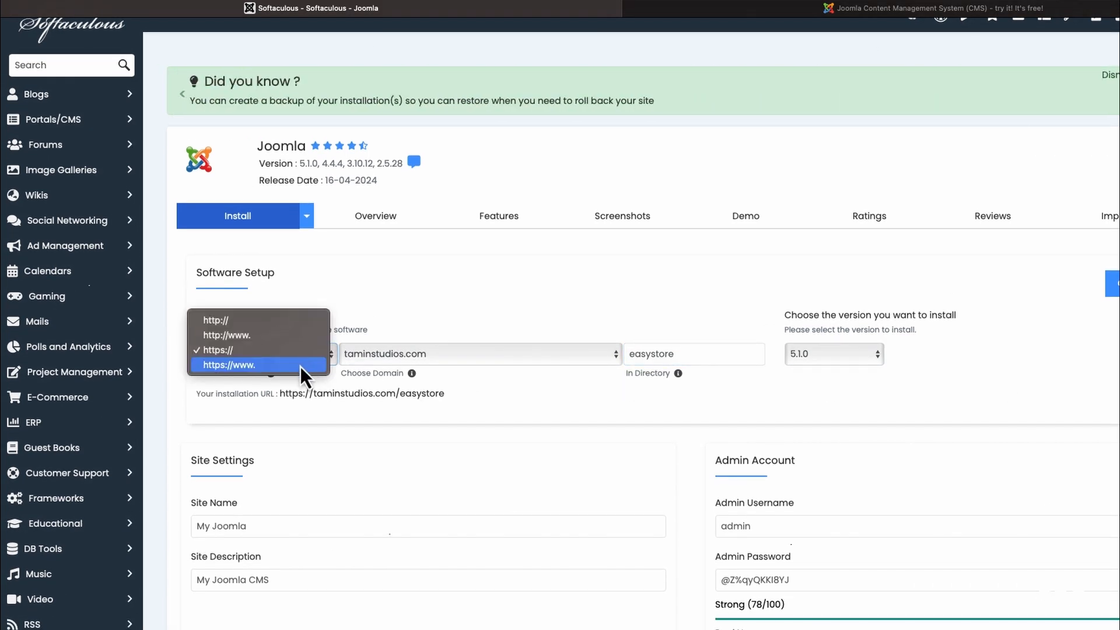
{"action": "left_click", "coordinate": [388, 318]}
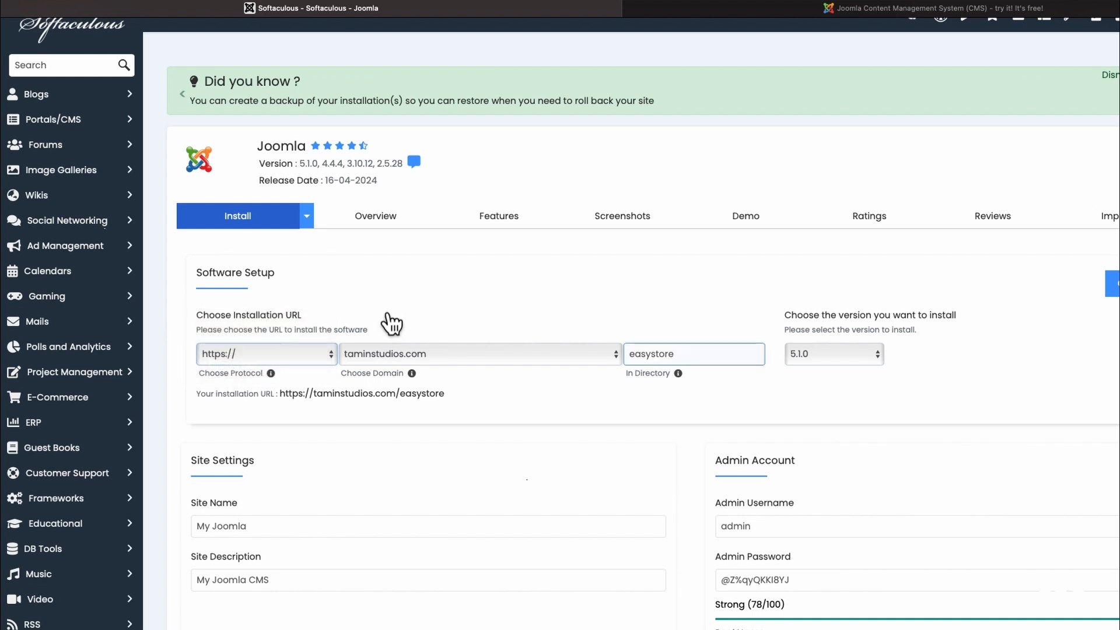
{"action": "scroll", "coordinate": [392, 321], "scroll_direction": "down", "scroll_amount": 1}
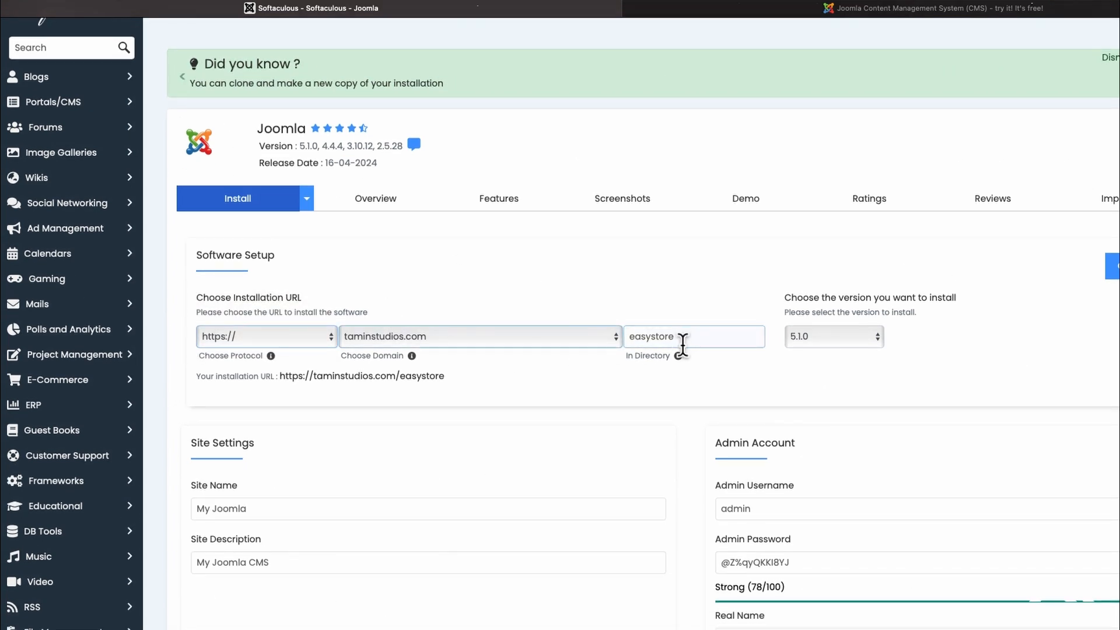
{"action": "left_click", "coordinate": [839, 338]}
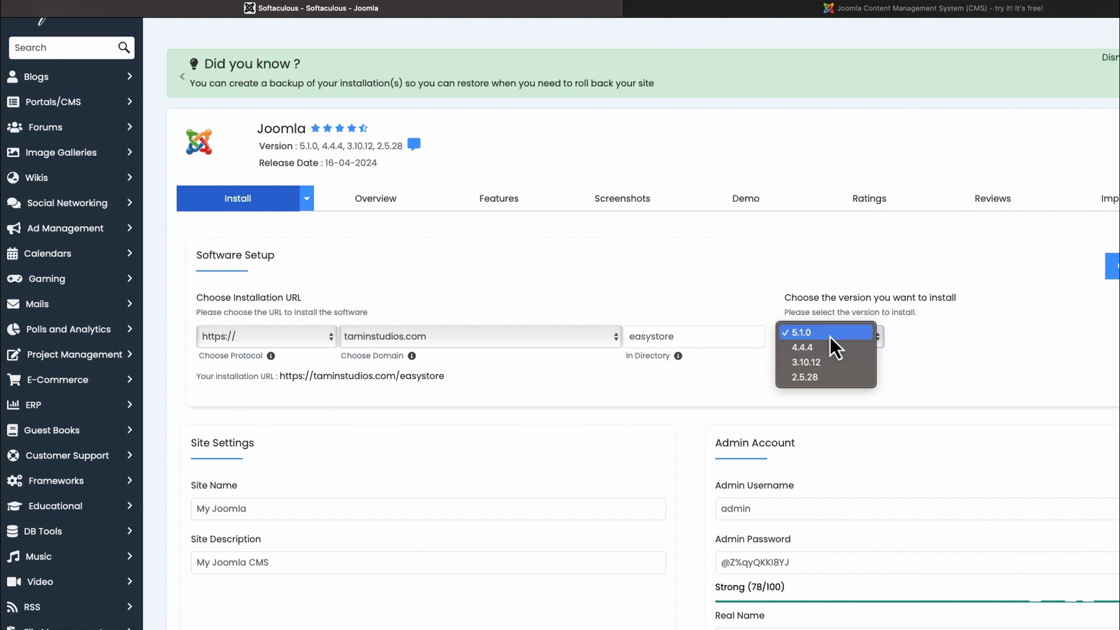
{"action": "left_click", "coordinate": [1002, 342]}
Set the site name to EasyStore and the site description to "Ecommerce website"
{"action": "scroll", "coordinate": [1003, 344], "scroll_direction": "down", "scroll_amount": 3}
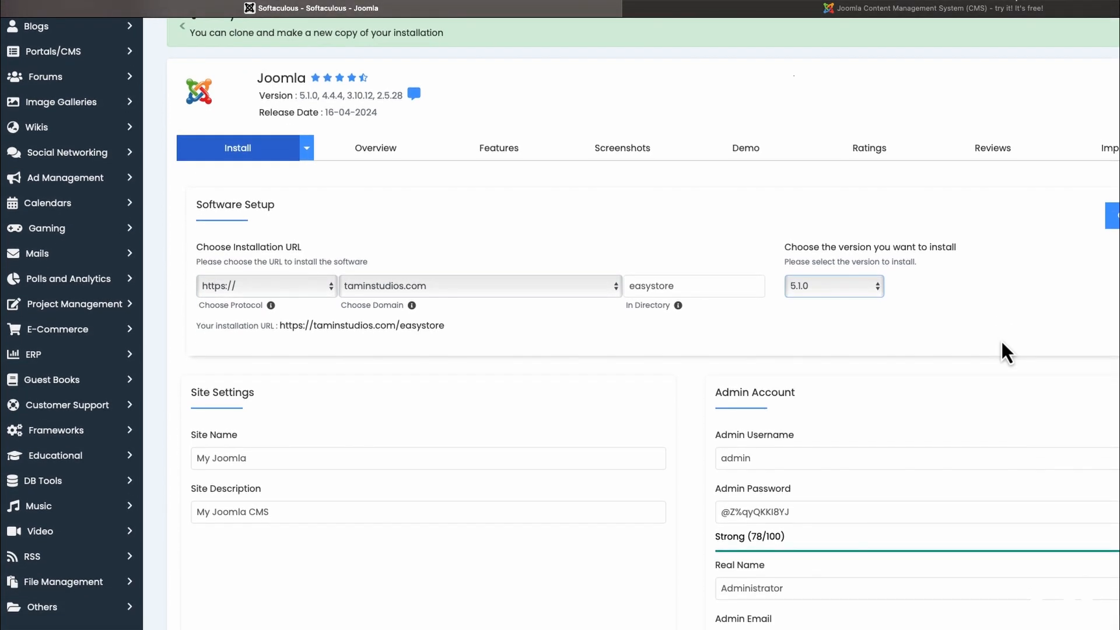
{"action": "scroll", "coordinate": [1001, 340], "scroll_direction": "down", "scroll_amount": 1}
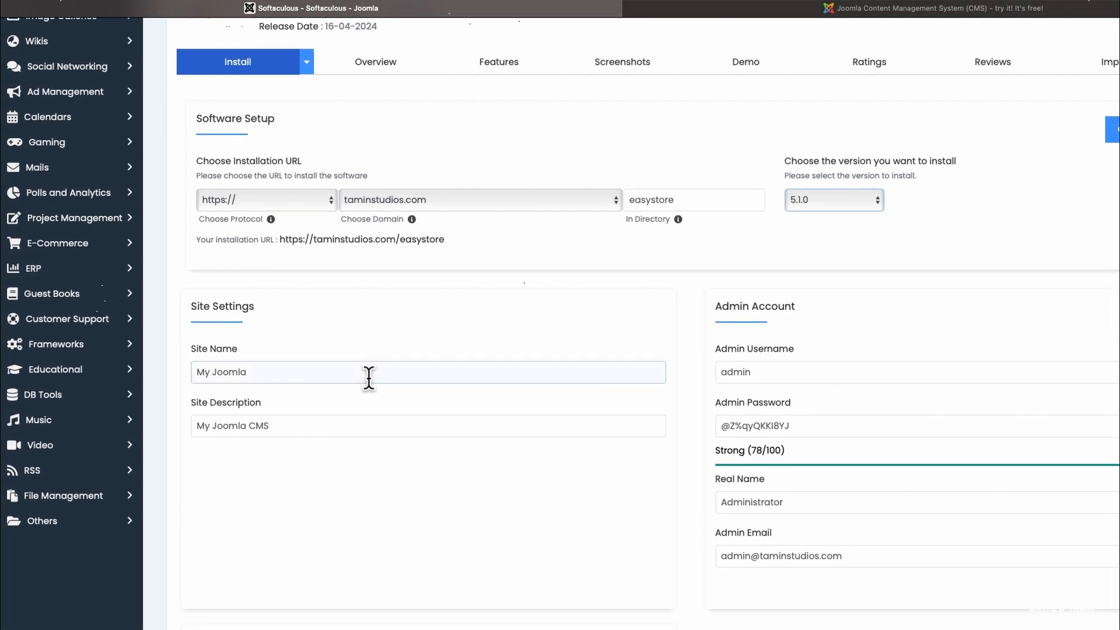
{"action": "scroll", "coordinate": [271, 361], "scroll_direction": "down", "scroll_amount": 1}
{"action": "left_click", "coordinate": [270, 360]}
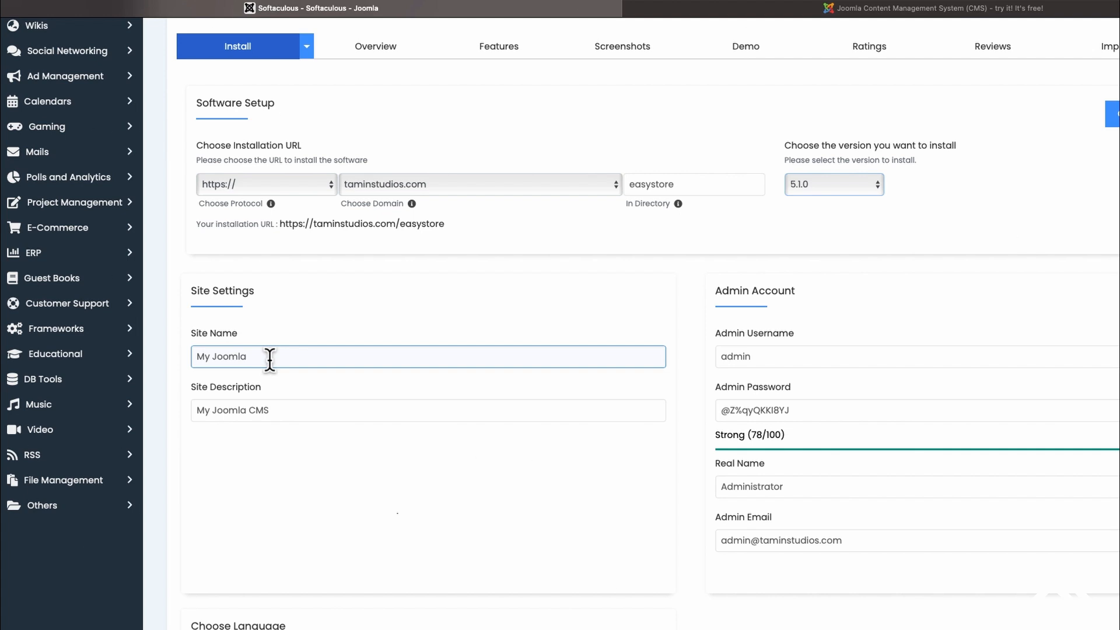
{"action": "triple_click", "coordinate": [270, 358]}
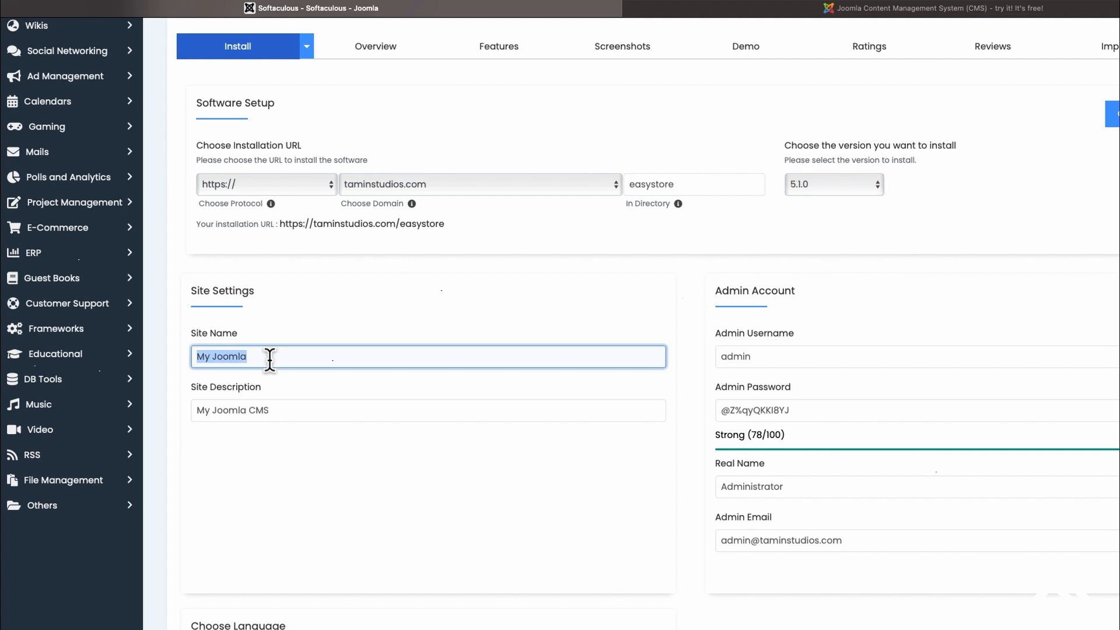
{"action": "type", "text": "Easys"}
{"action": "key", "text": "BackSpace"}
{"action": "type", "text": "Store"}
{"action": "key", "text": "Tab"}
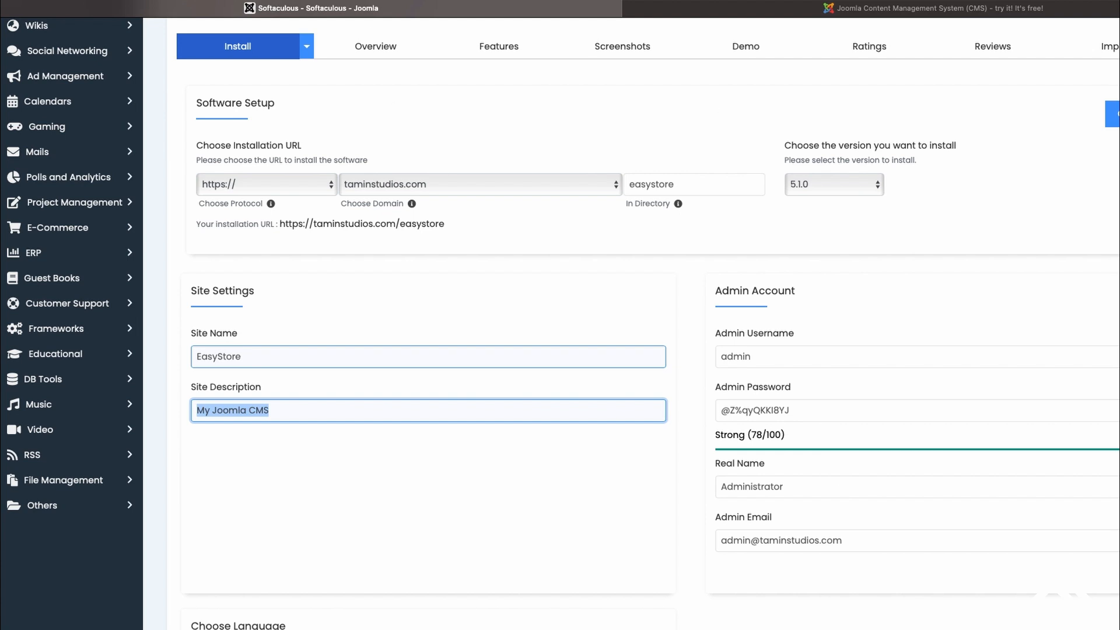
{"action": "type", "text": "Ecomm"}
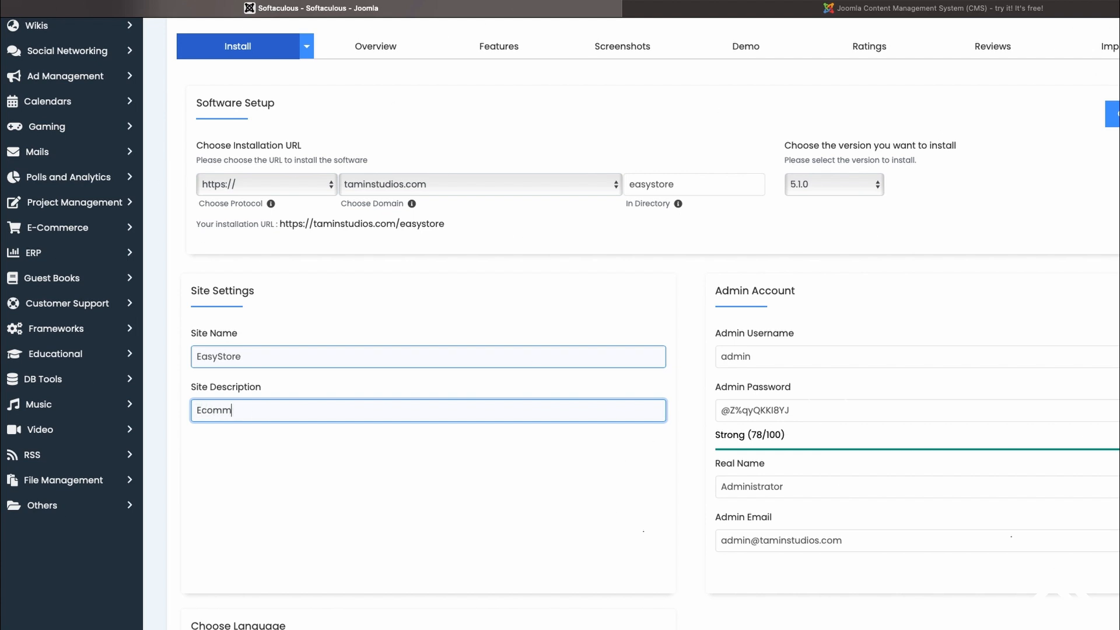
{"action": "type", "text": "erce website"}
Replace the generated admin password with a custom one in the Admin Account settings
{"action": "scroll", "coordinate": [803, 394], "scroll_direction": "down", "scroll_amount": 1}
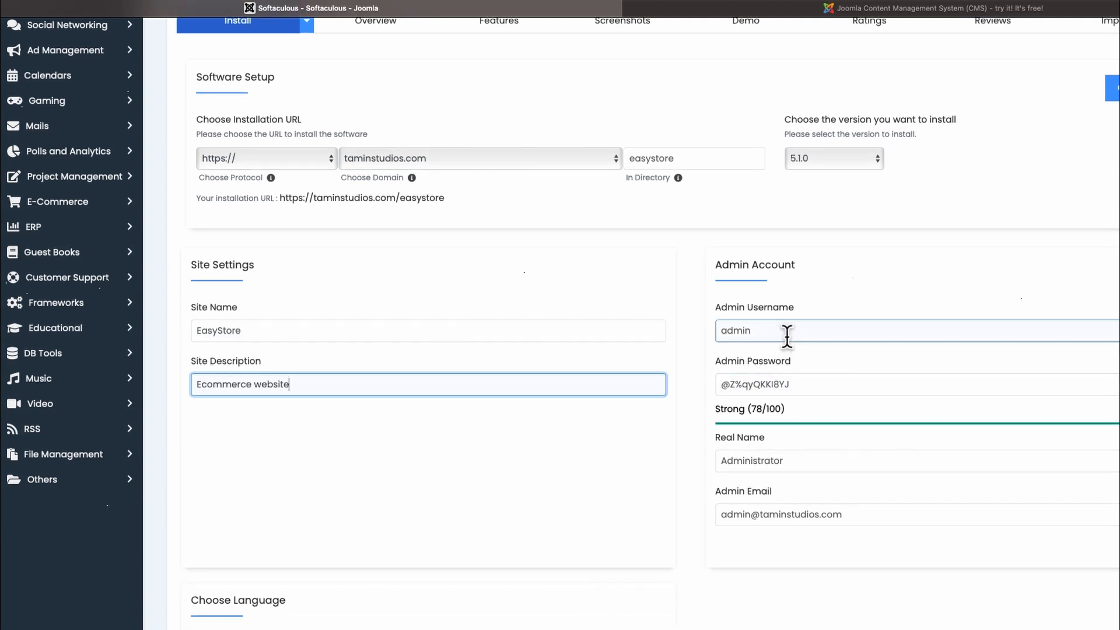
{"action": "triple_click", "coordinate": [771, 384]}
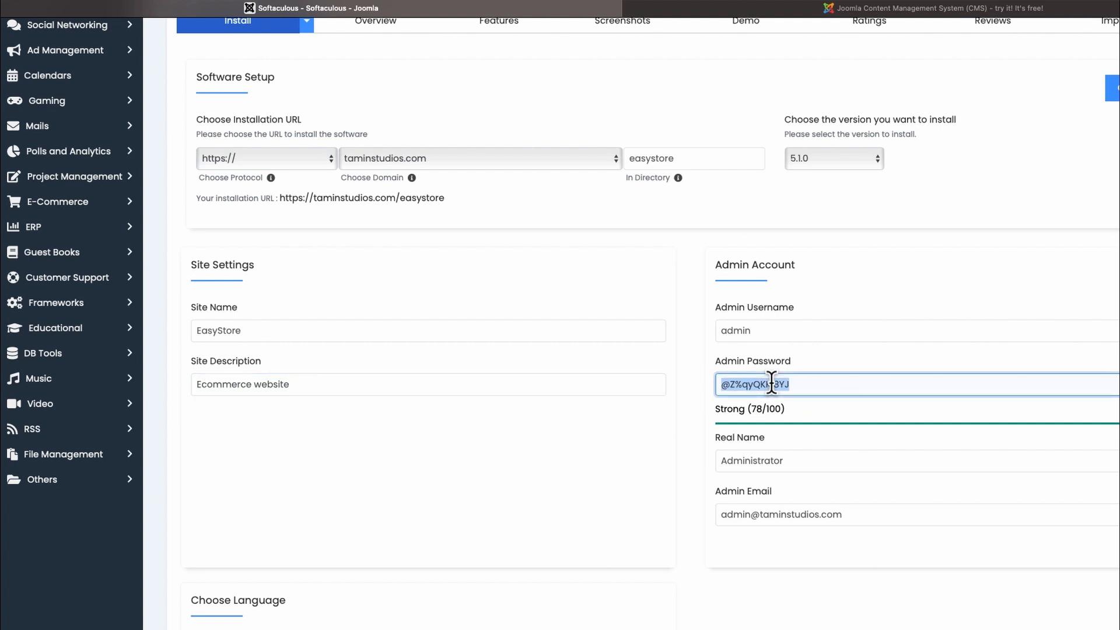
{"action": "key", "text": "BackSpace"}
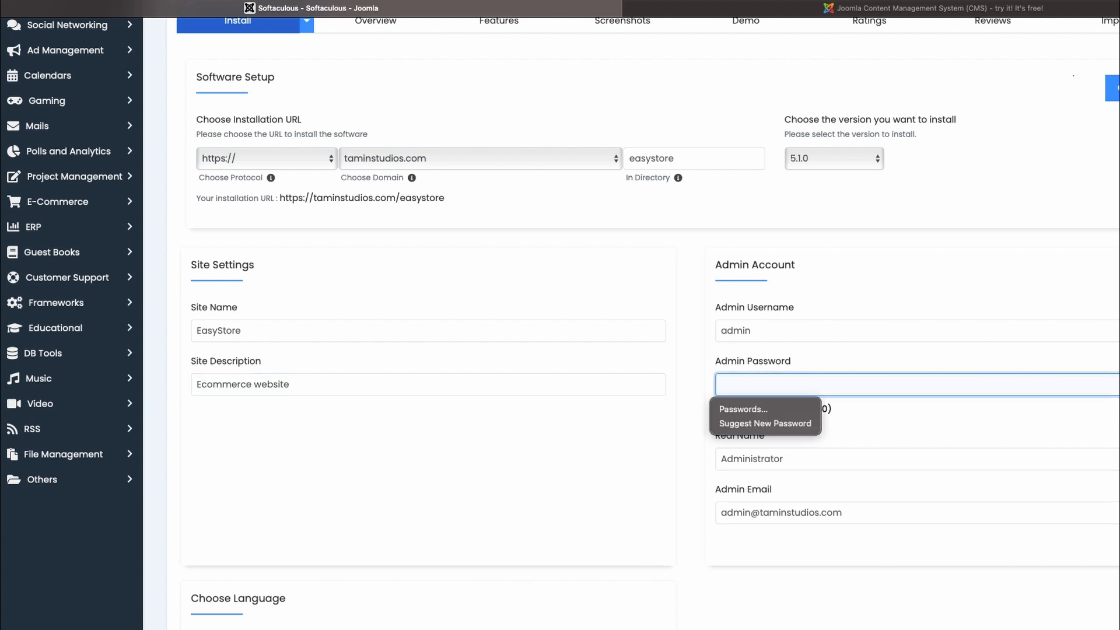
{"action": "type", "text": "MA"}
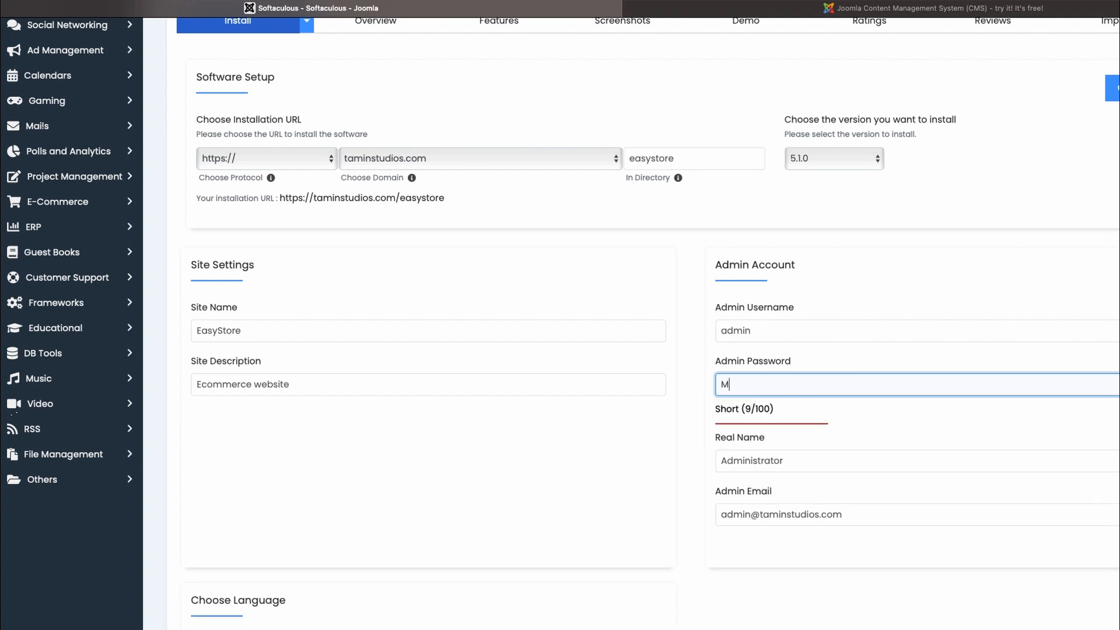
{"action": "key", "text": "BackSpace"}
{"action": "key", "text": "BackSpace"}
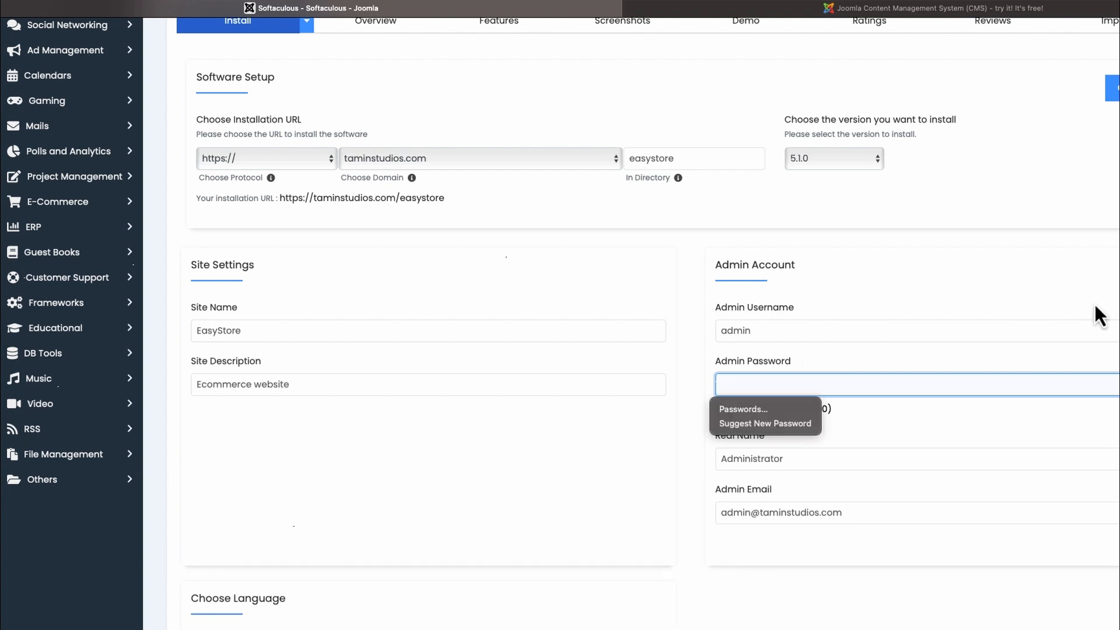
{"action": "left_click", "coordinate": [1013, 390]}
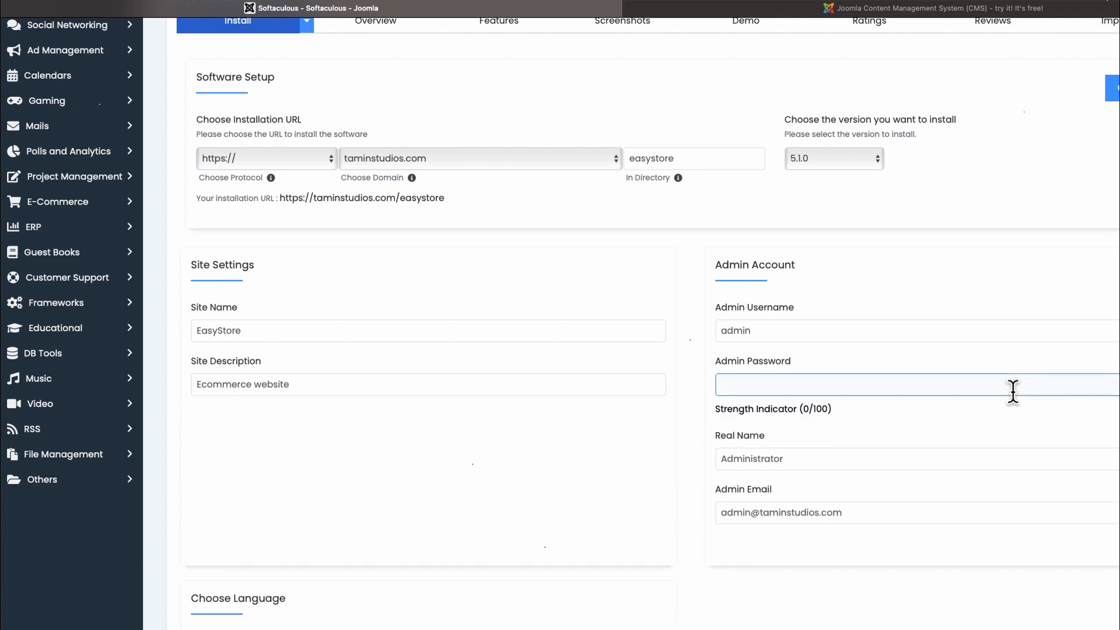
{"action": "type", "text": "•••••••"}
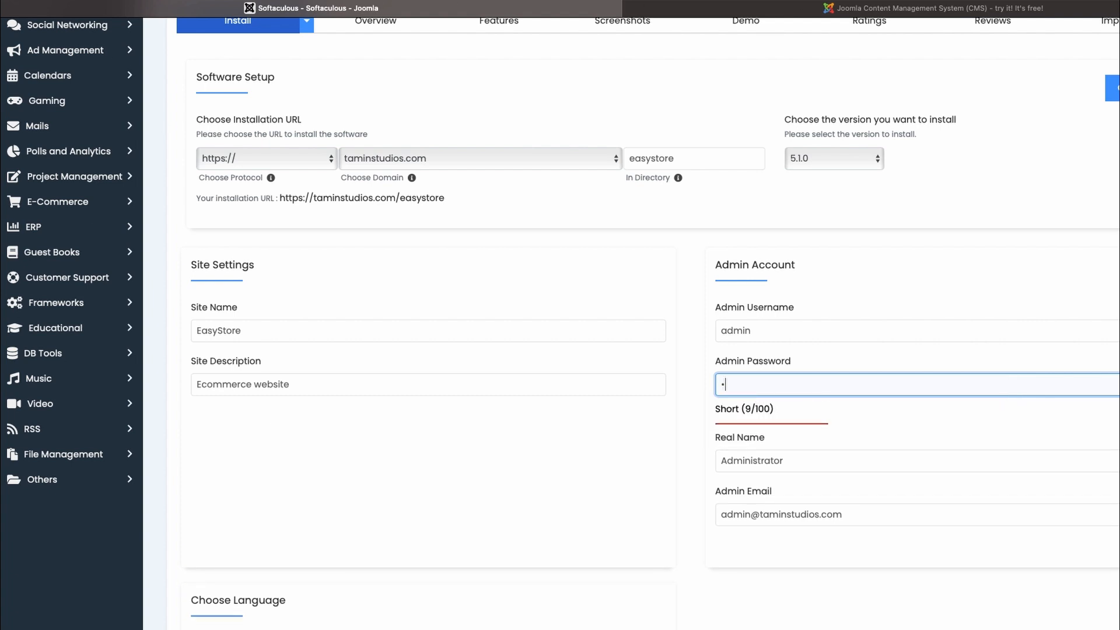
{"action": "type", "text": "••••••"}
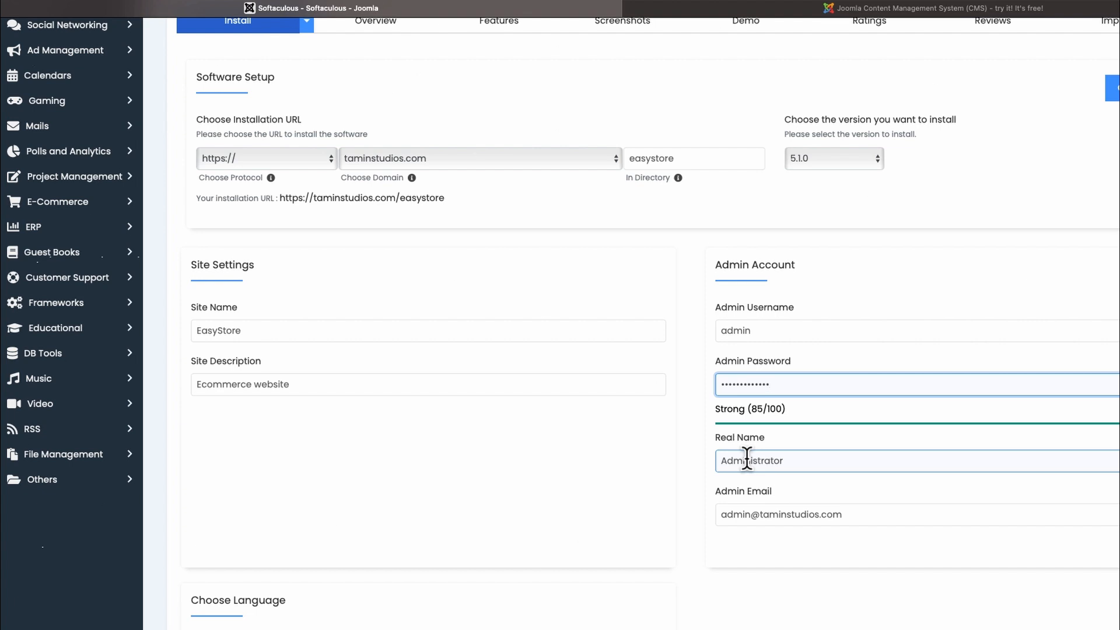
Review the admin email field and the available site languages, keeping English selected
{"action": "left_click", "coordinate": [876, 515]}
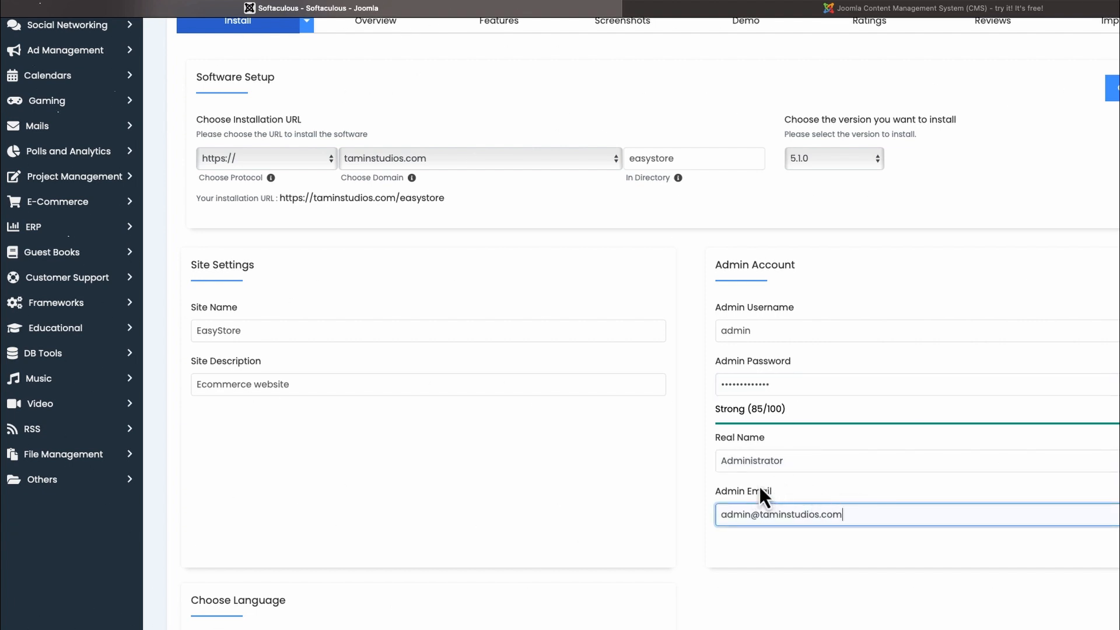
{"action": "scroll", "coordinate": [833, 531], "scroll_direction": "down", "scroll_amount": 1}
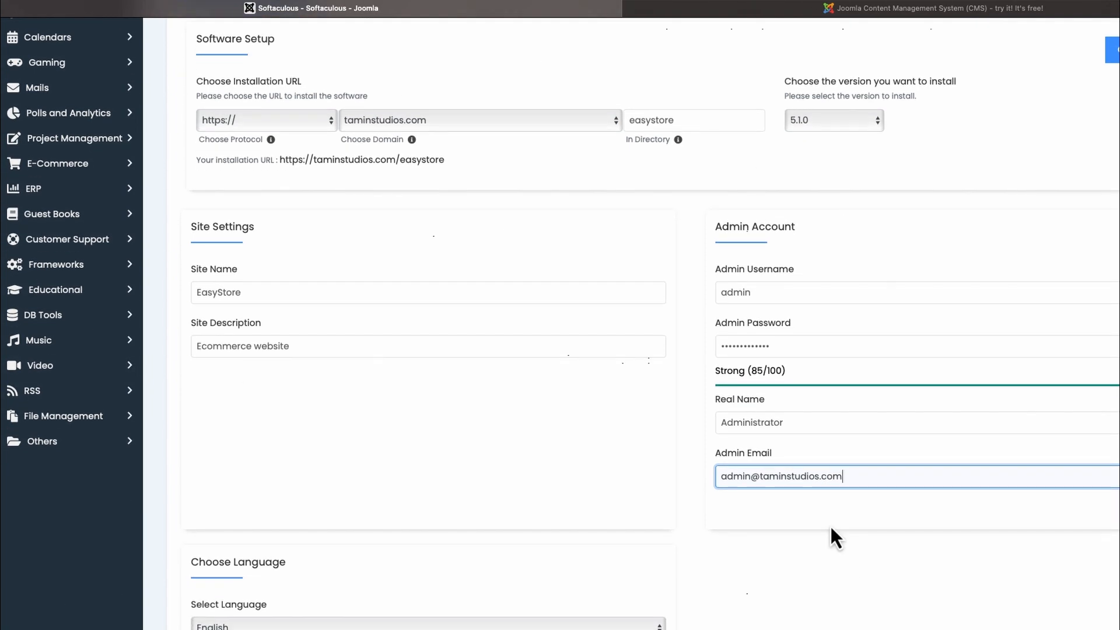
{"action": "scroll", "coordinate": [831, 528], "scroll_direction": "down", "scroll_amount": 1}
{"action": "scroll", "coordinate": [831, 529], "scroll_direction": "down", "scroll_amount": 3}
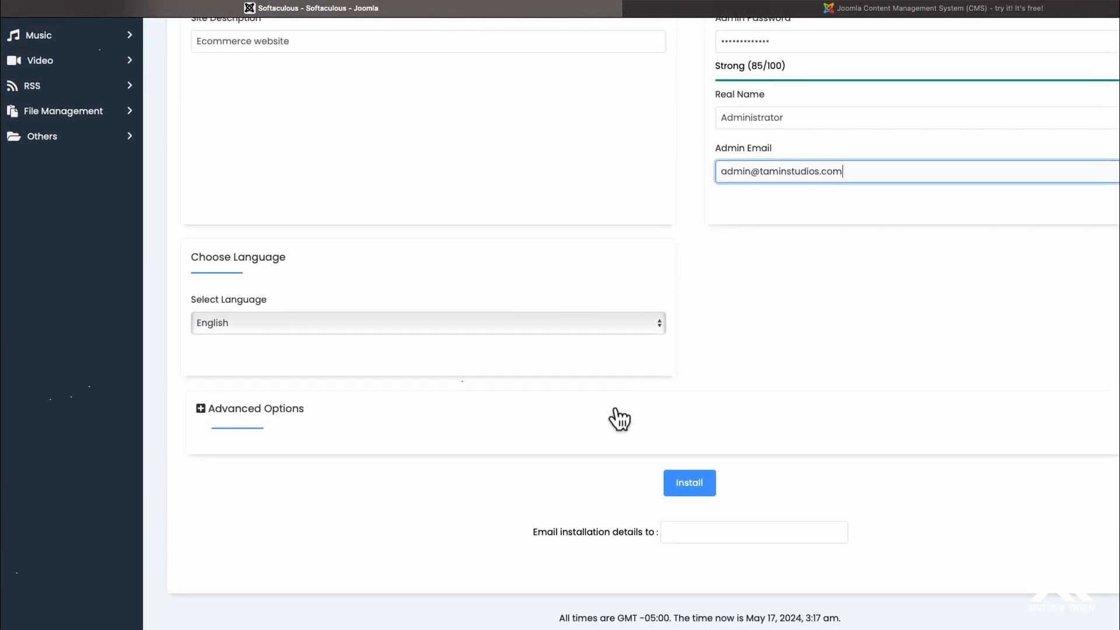
{"action": "left_click", "coordinate": [428, 331]}
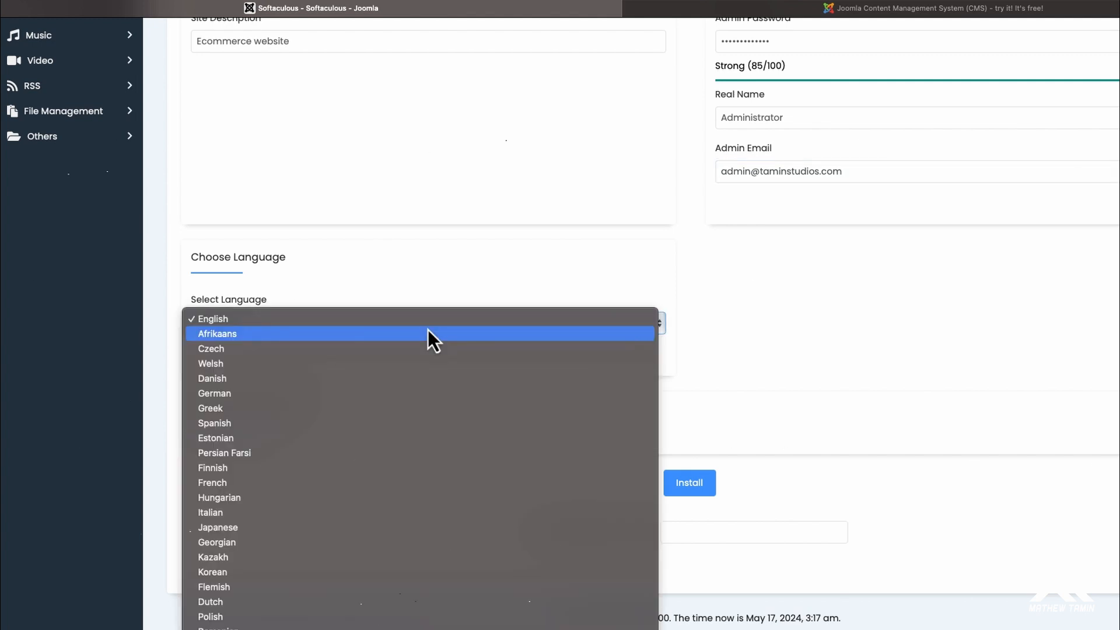
{"action": "left_click", "coordinate": [568, 277]}
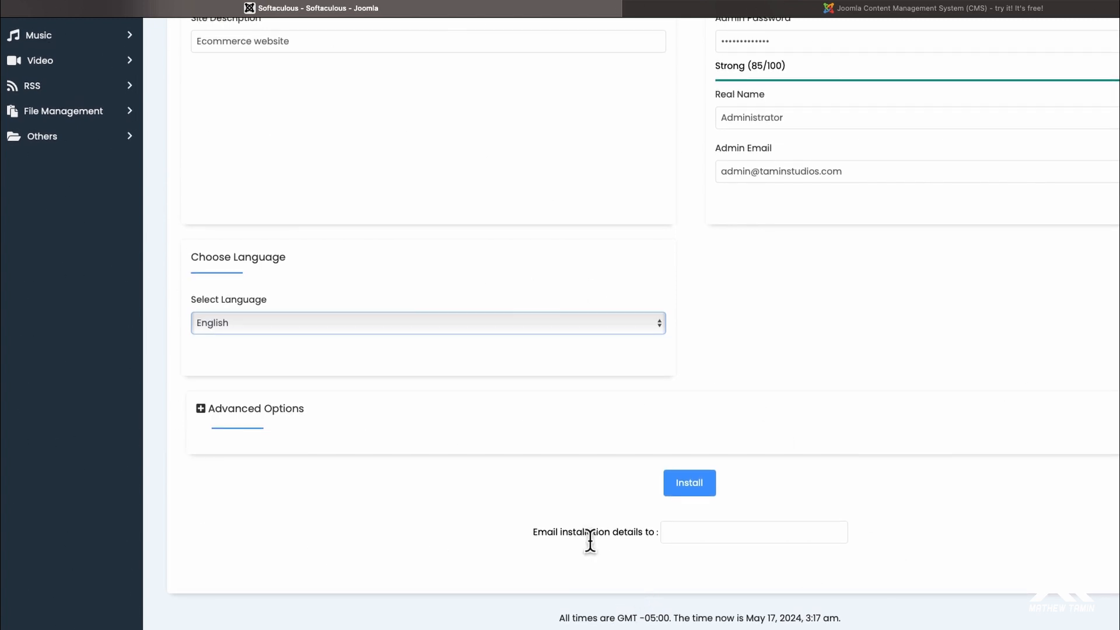
Run the quick install of Joomla without emailing the installation details, and open the new site's administrator URL
{"action": "left_click", "coordinate": [708, 535]}
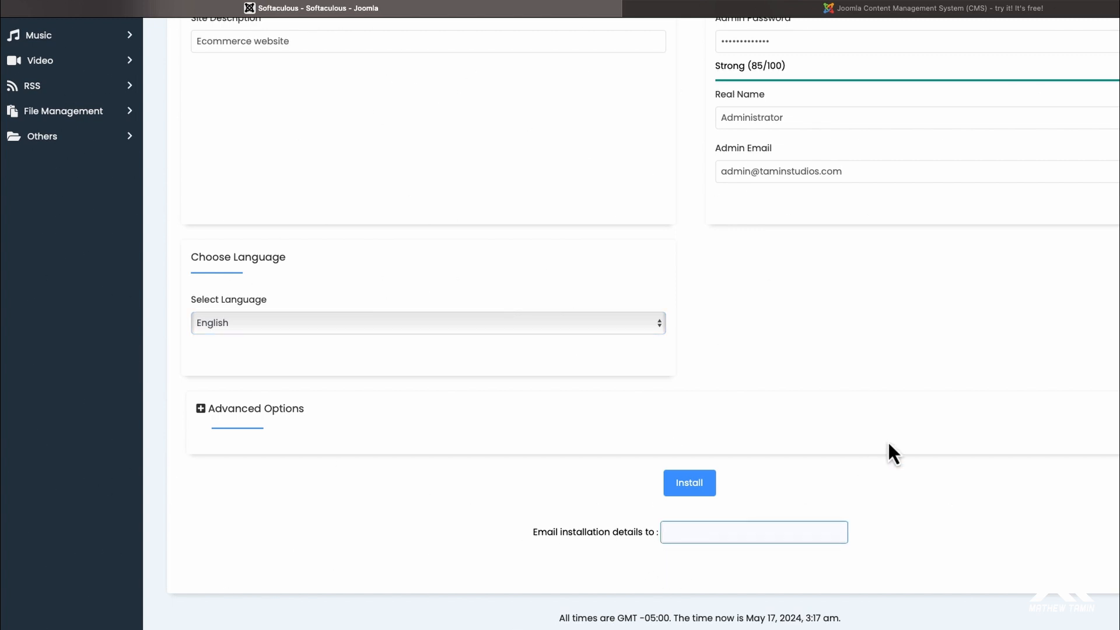
{"action": "scroll", "coordinate": [790, 430], "scroll_direction": "up", "scroll_amount": 10}
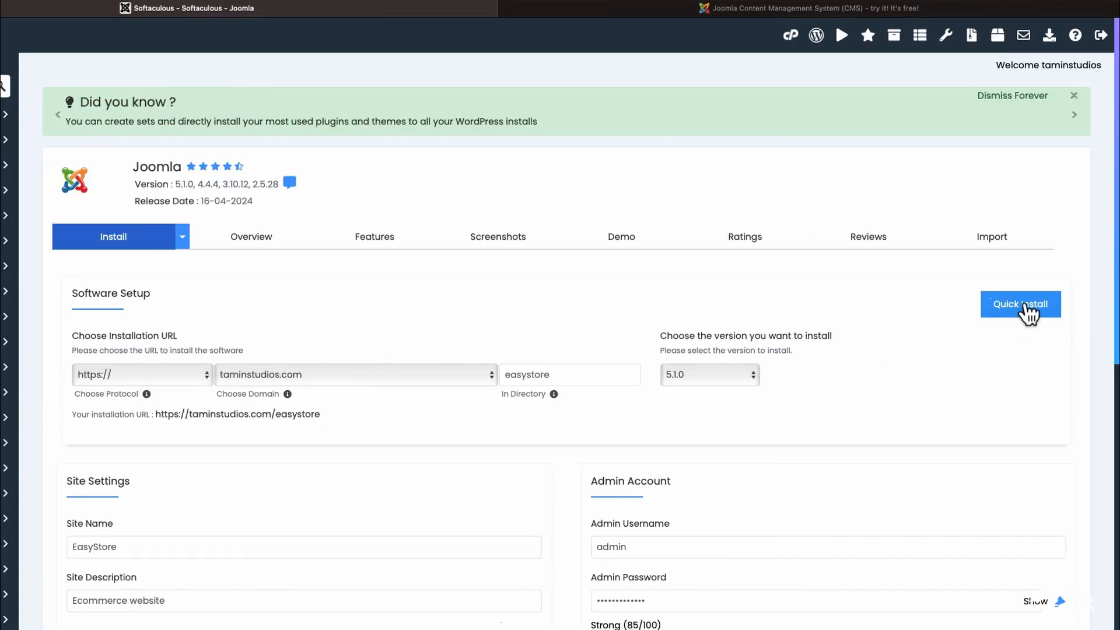
{"action": "left_click", "coordinate": [1025, 306]}
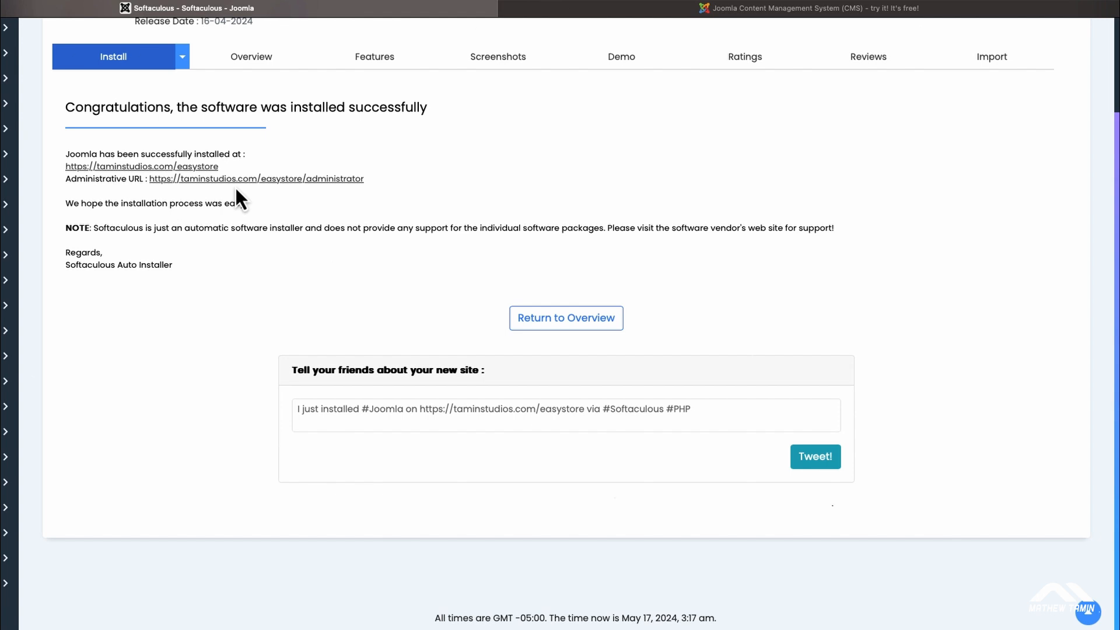
{"action": "left_click", "coordinate": [317, 181]}
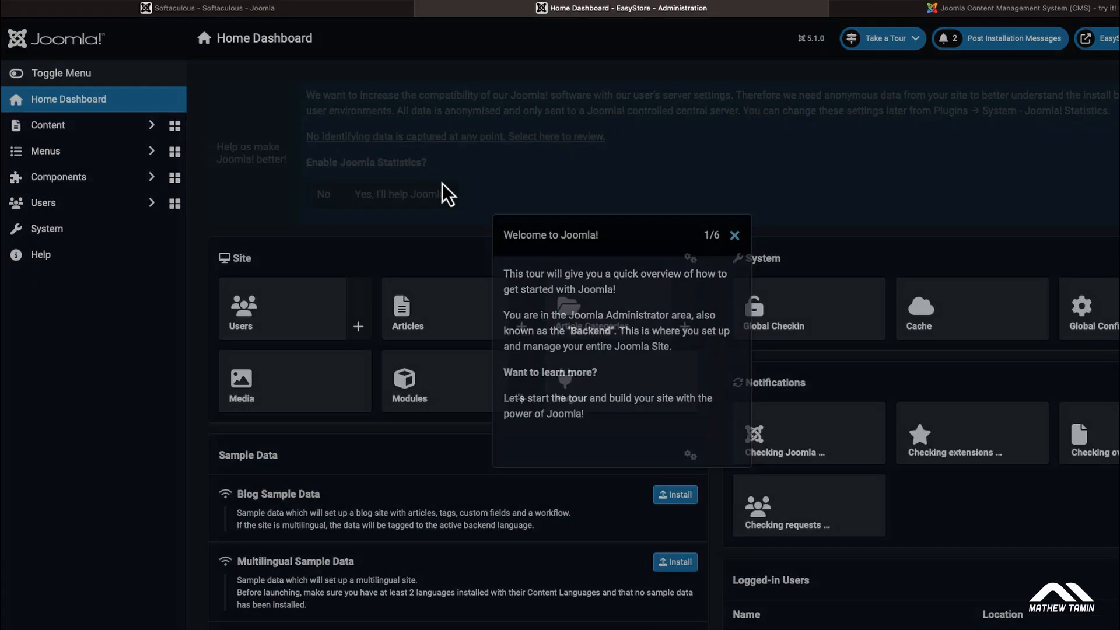